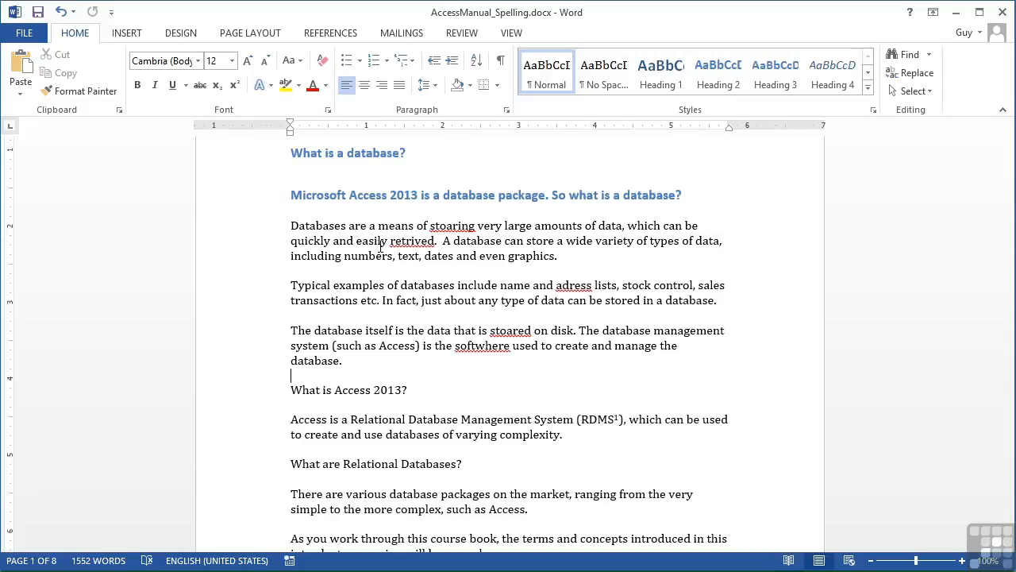
# - Turn off checking spelling as you type and marking grammar errors as you type in the proofing options
pyautogui.click(22, 35)
pyautogui.click(44, 390)
pyautogui.click(49, 90)
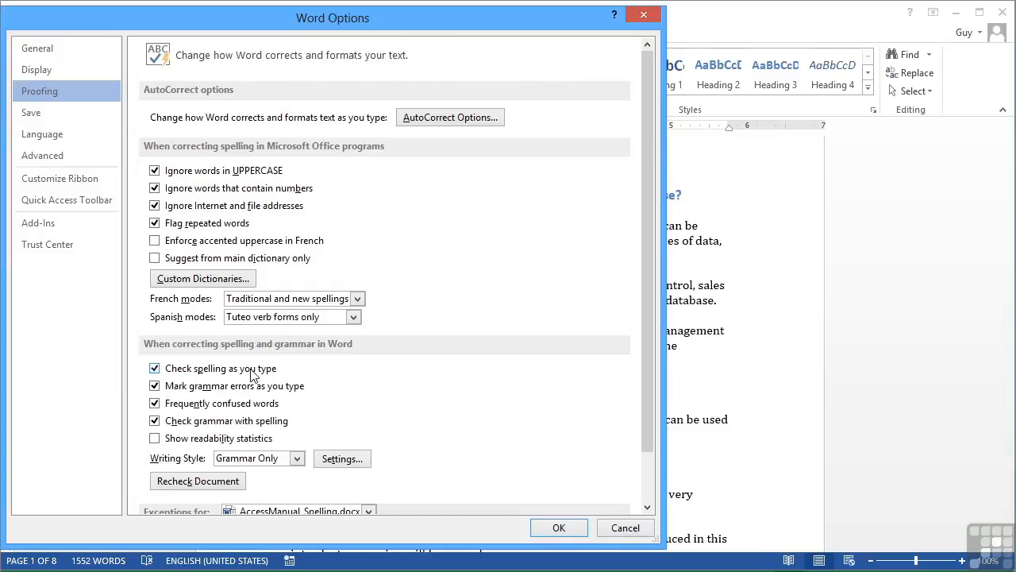
pyautogui.click(155, 371)
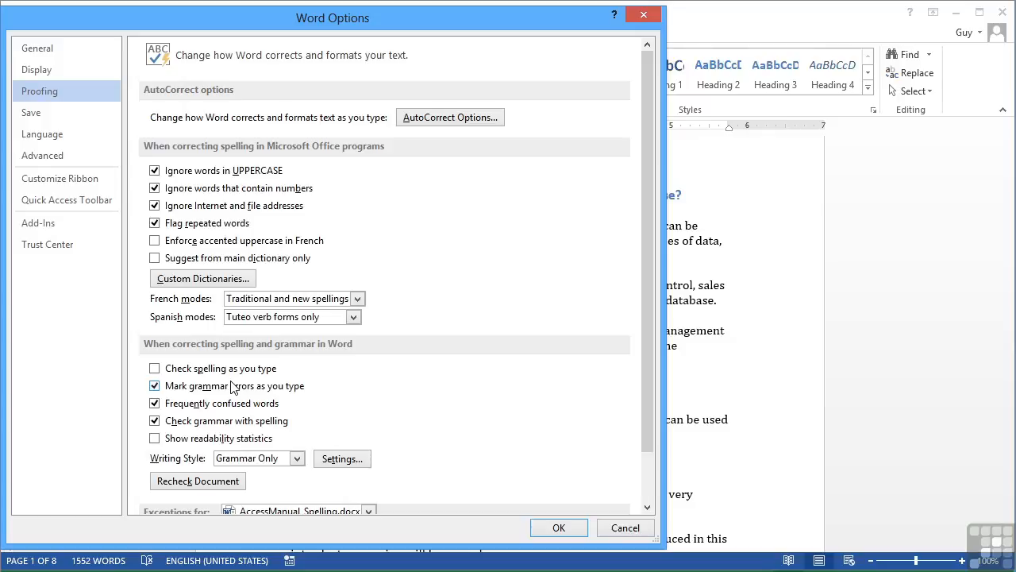
pyautogui.click(154, 386)
pyautogui.click(552, 526)
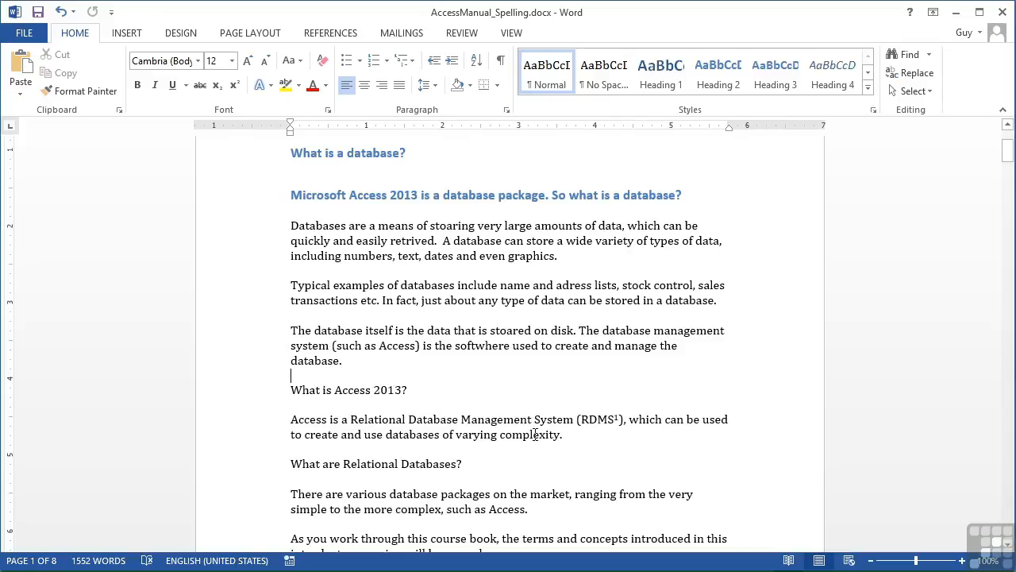
# - Turn on checking spelling as you type and marking grammar errors as you type in the proofing options
pyautogui.click(24, 33)
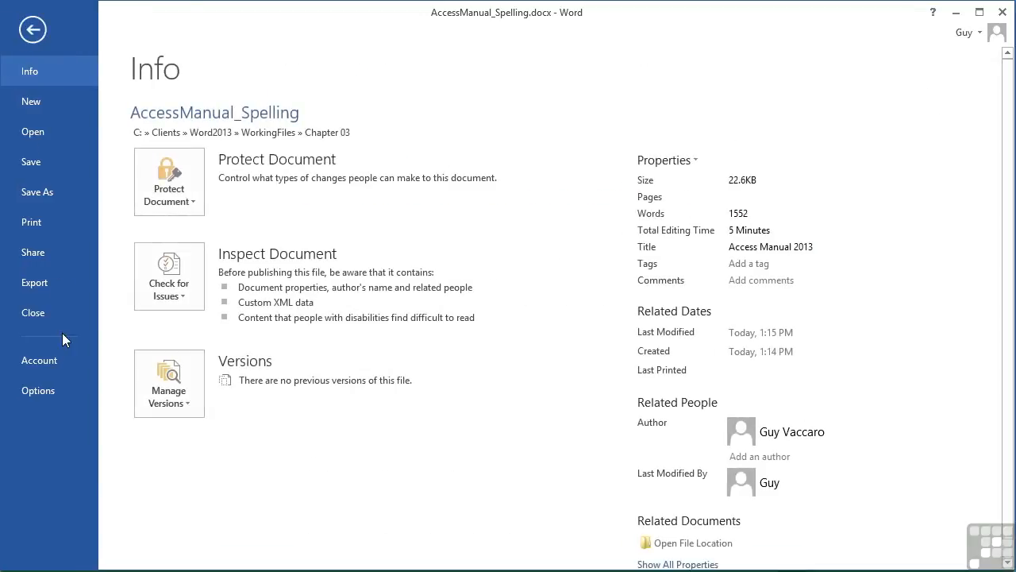
pyautogui.click(51, 387)
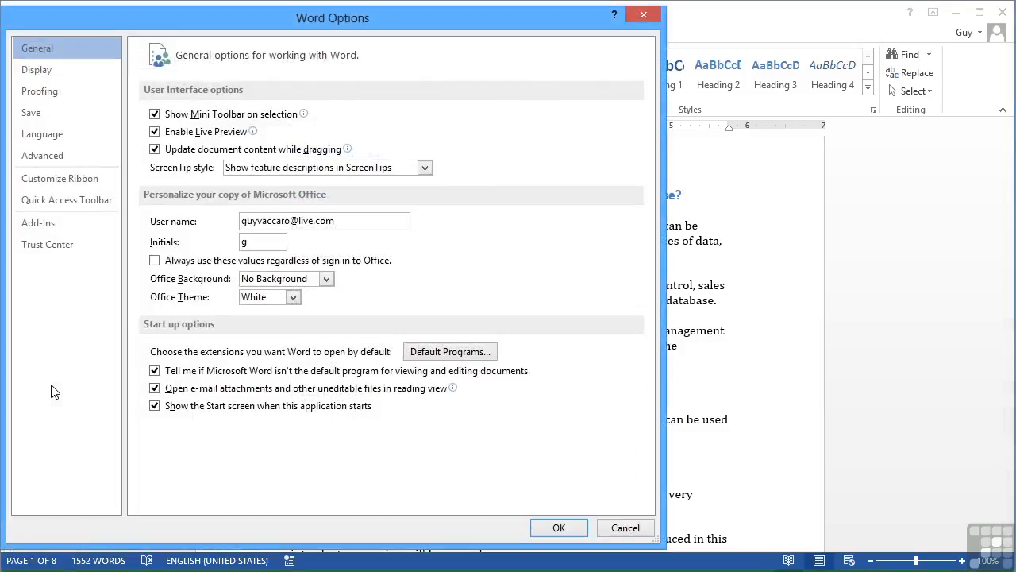
pyautogui.click(63, 95)
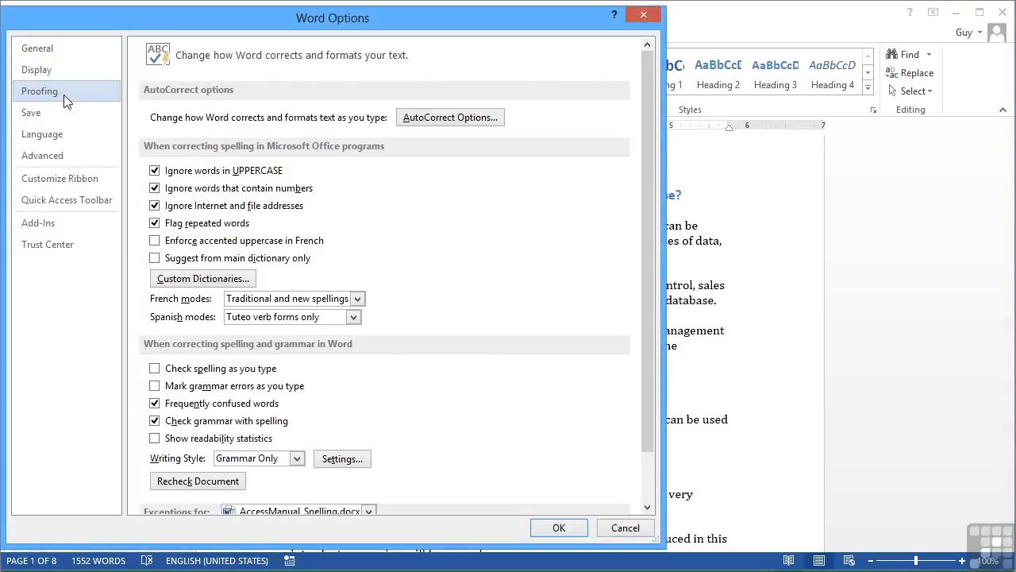
pyautogui.click(155, 368)
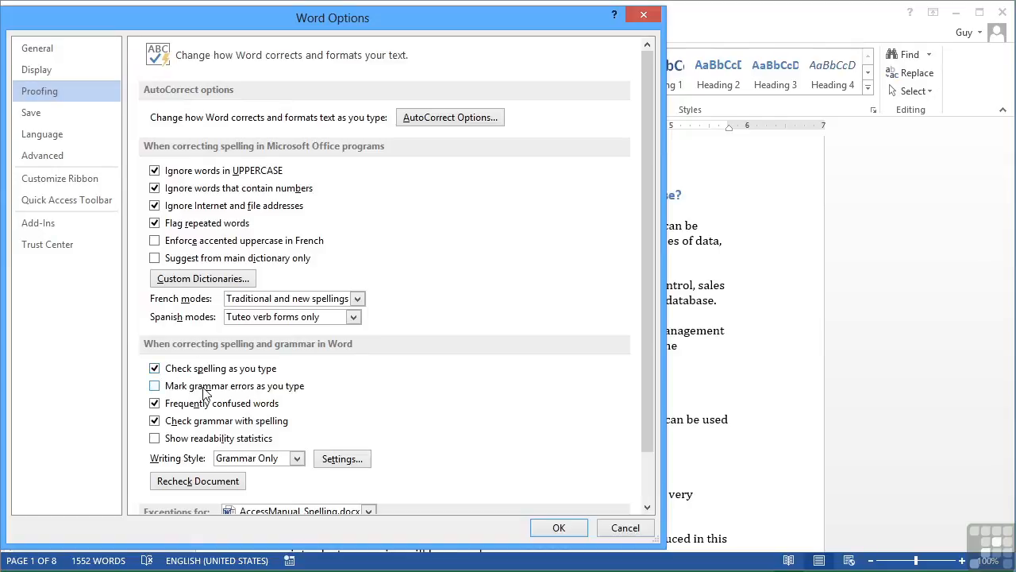
pyautogui.click(155, 386)
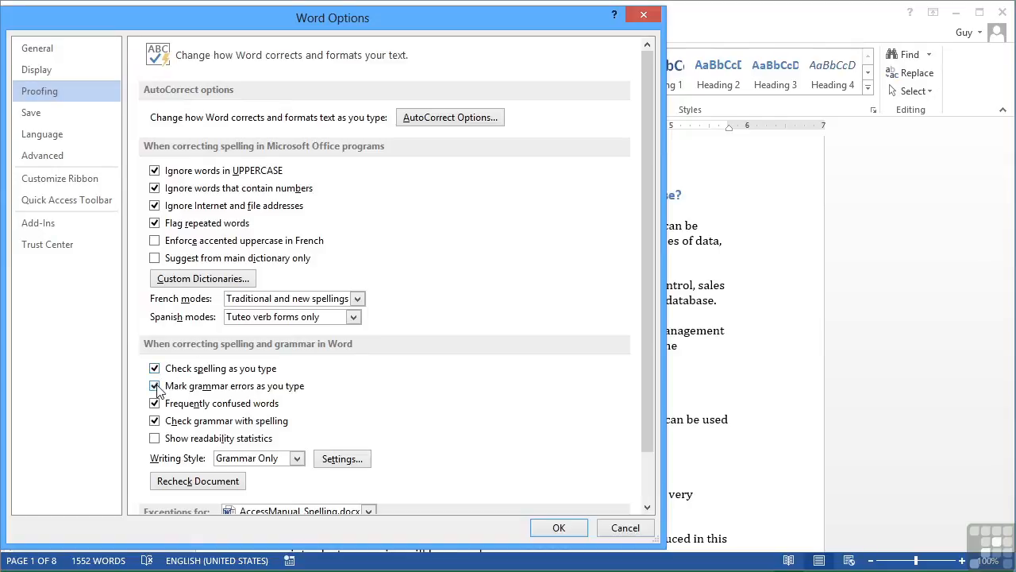
pyautogui.click(558, 529)
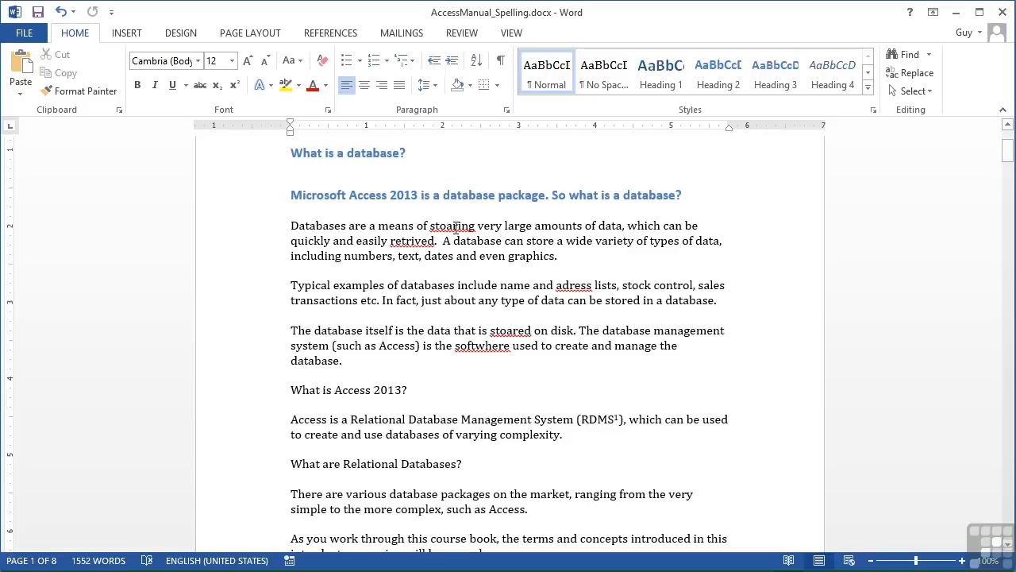
# - Replace the misspelled "stoaring" with "storing" and "retrived" with "retrieved" in the first paragraph, using the suggested spellings
pyautogui.rightClick(455, 226)
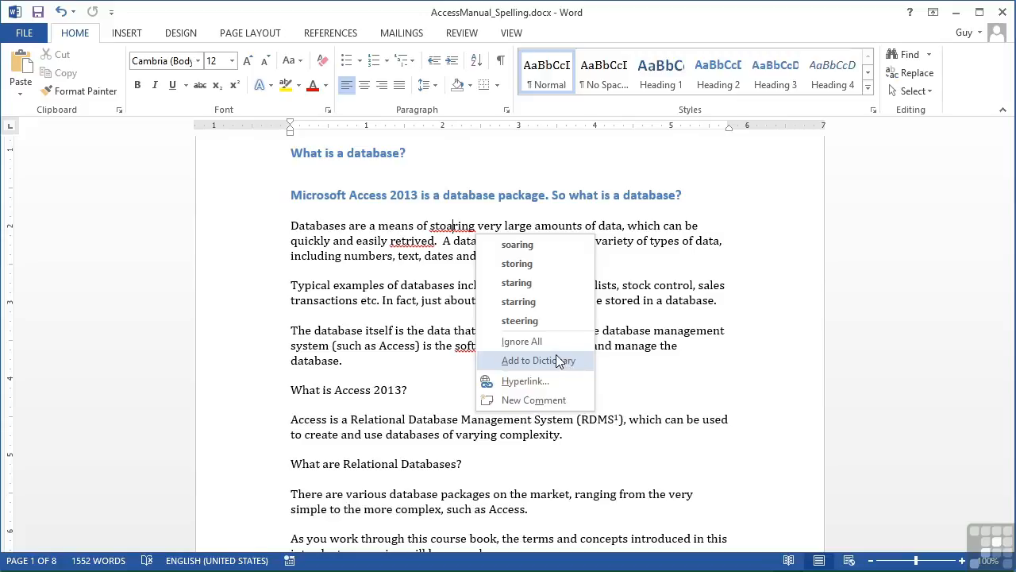
pyautogui.click(518, 263)
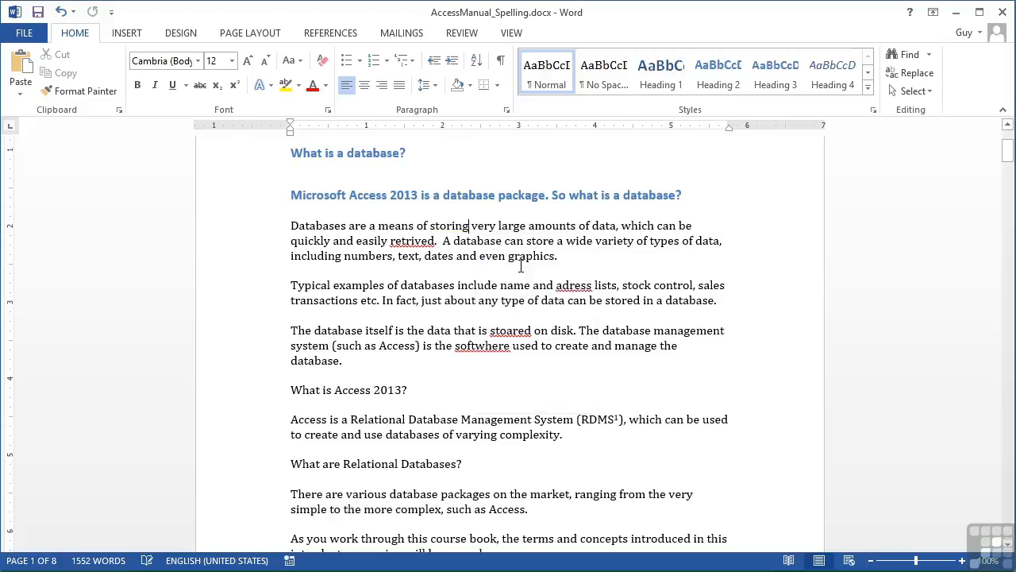
pyautogui.rightClick(417, 241)
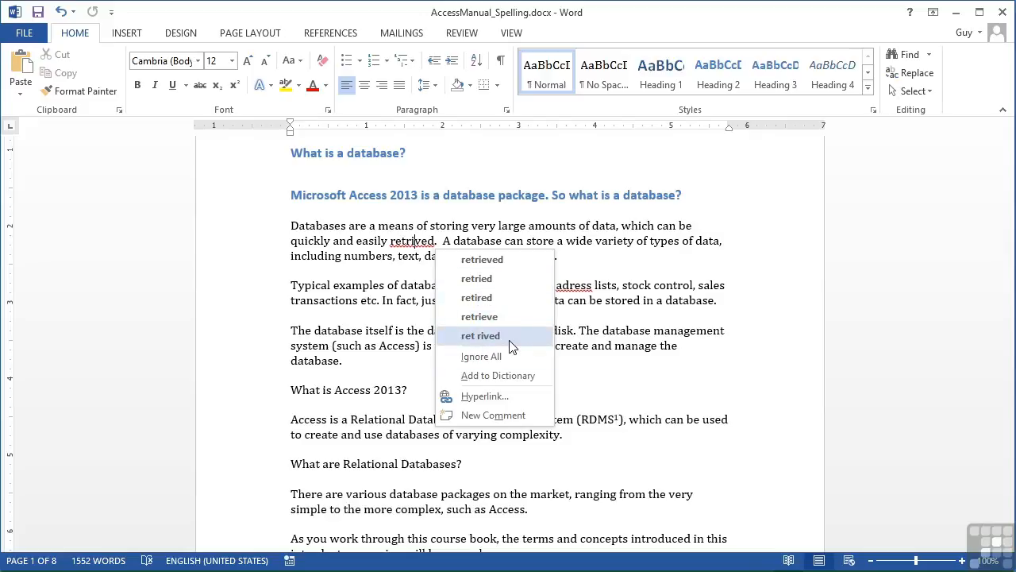
pyautogui.click(500, 258)
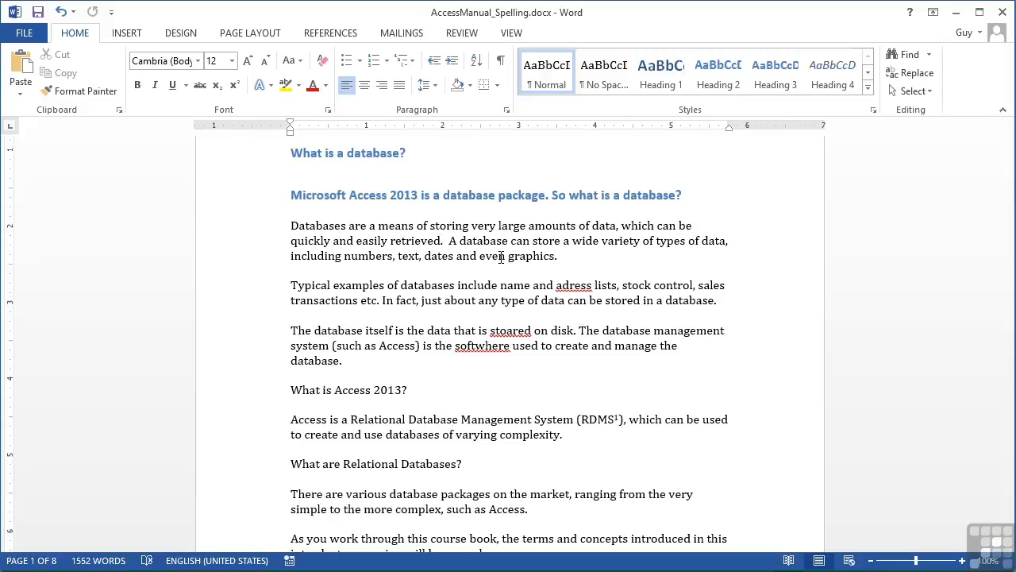
# - Run the Spelling & Grammar check and change all occurrences of "adress" to "address" and "stoared" to "stored"
pyautogui.click(467, 35)
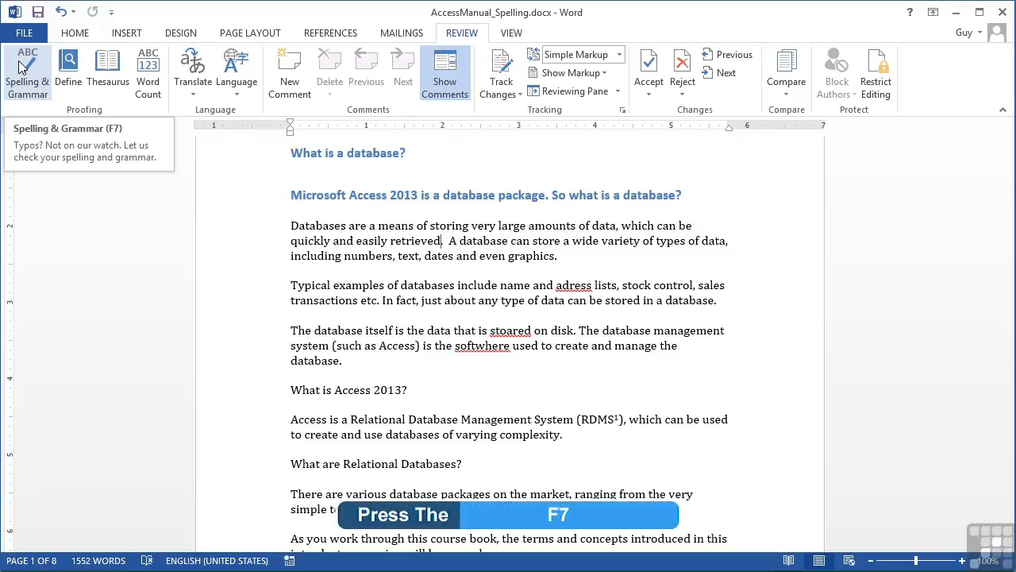
pyautogui.press('F7')
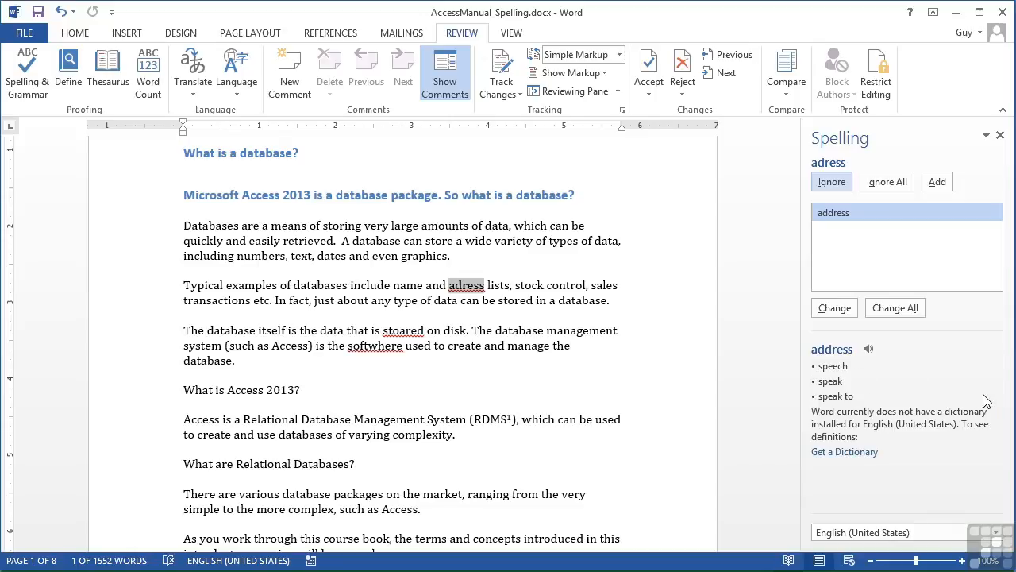
pyautogui.click(896, 308)
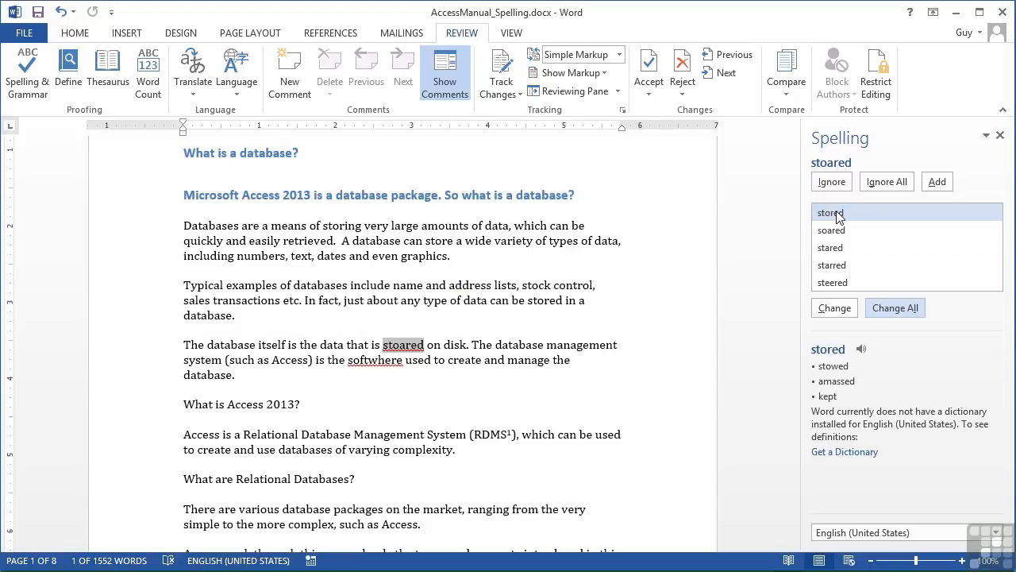
pyautogui.click(902, 308)
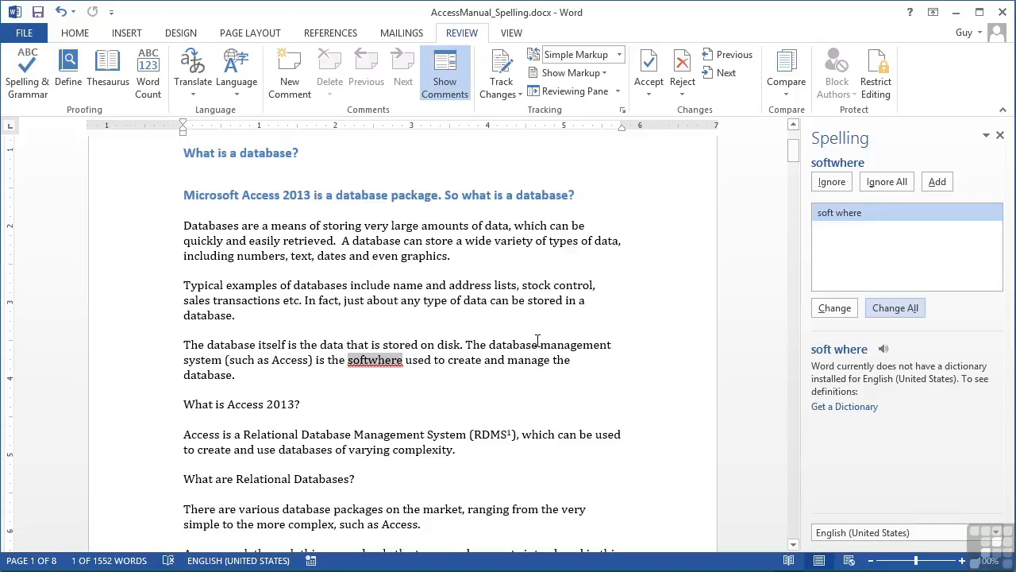
# - Correct "softwhere" to "software" directly in the document text and resume the spelling check
pyautogui.click(380, 361)
pyautogui.hotkey('shift', 'Right')
pyautogui.hotkey('shift', 'Right')
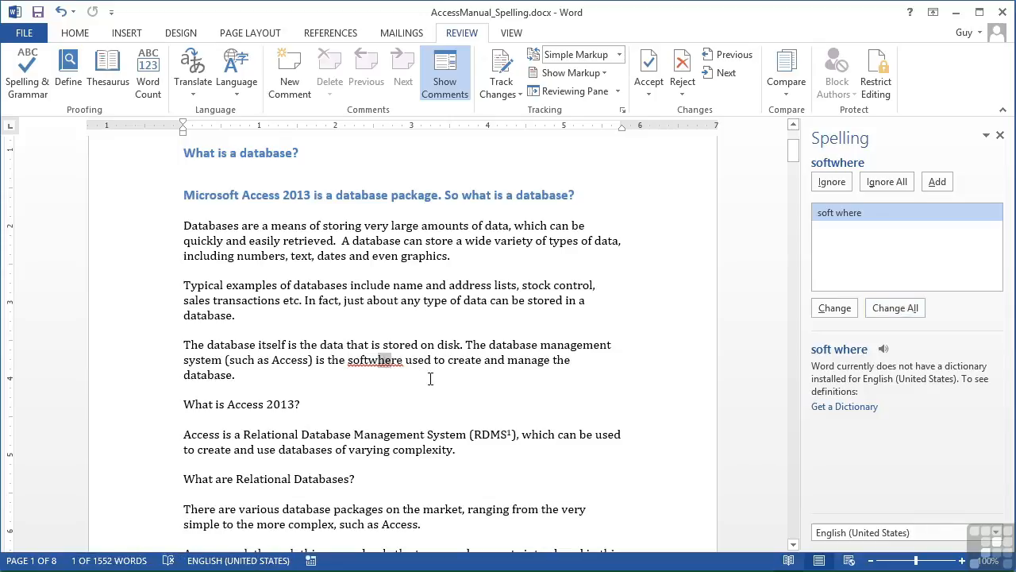
pyautogui.write('a')
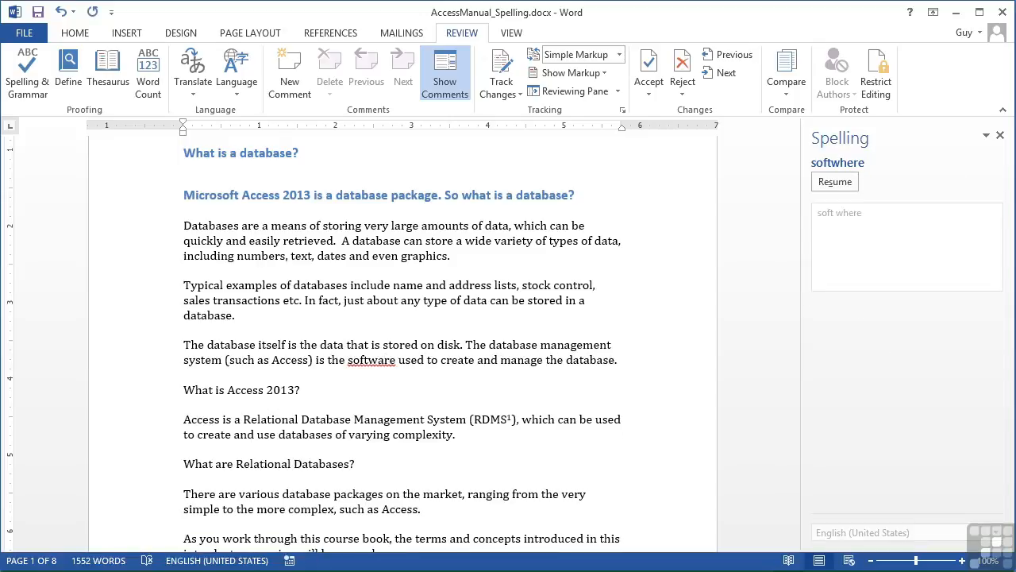
pyautogui.click(402, 359)
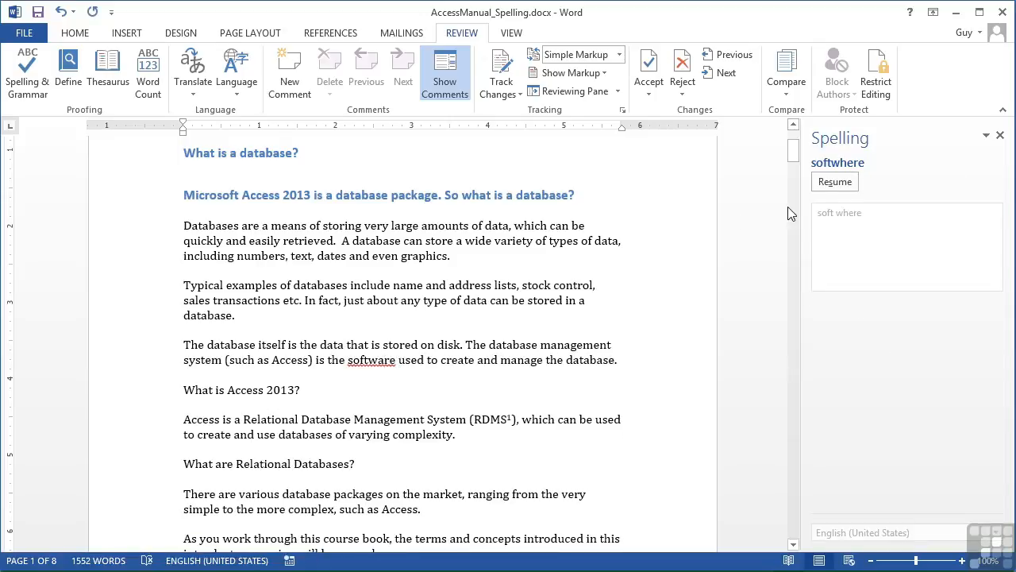
pyautogui.click(840, 188)
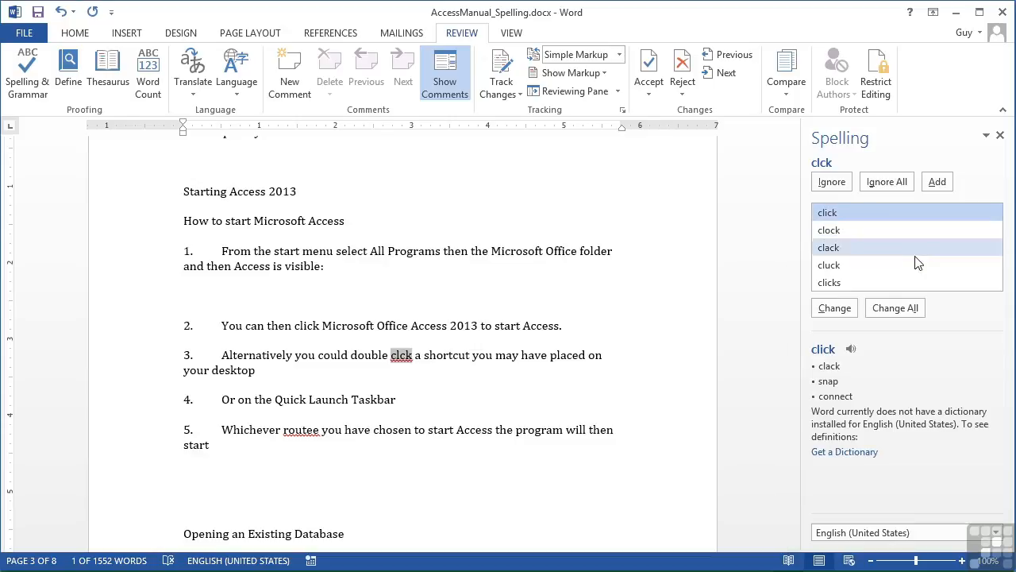
# - Change all "clck" to "click" and "routee" to "route", and accept the grammar corrections "Then navigate" and "its"
pyautogui.click(911, 312)
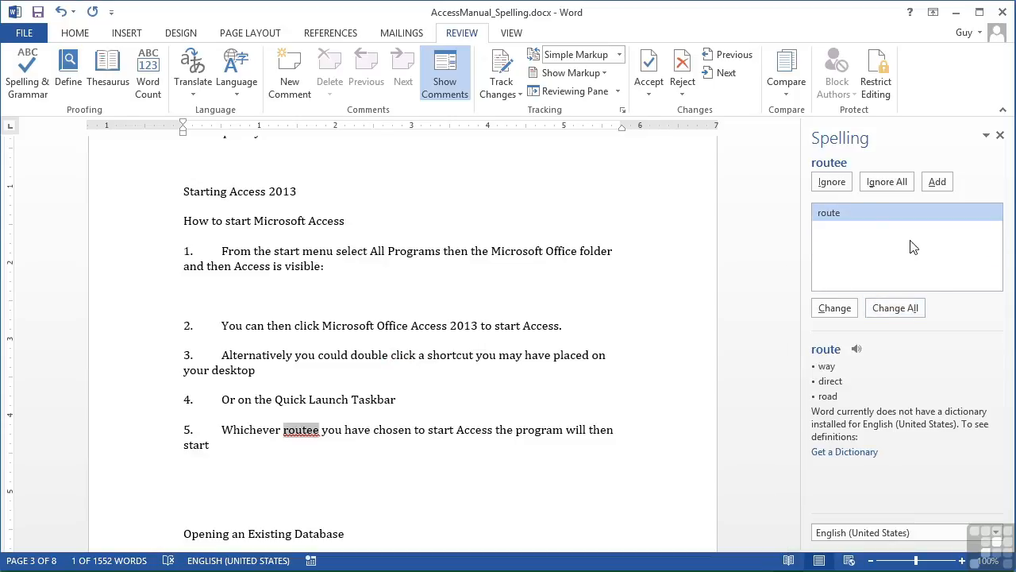
pyautogui.click(908, 309)
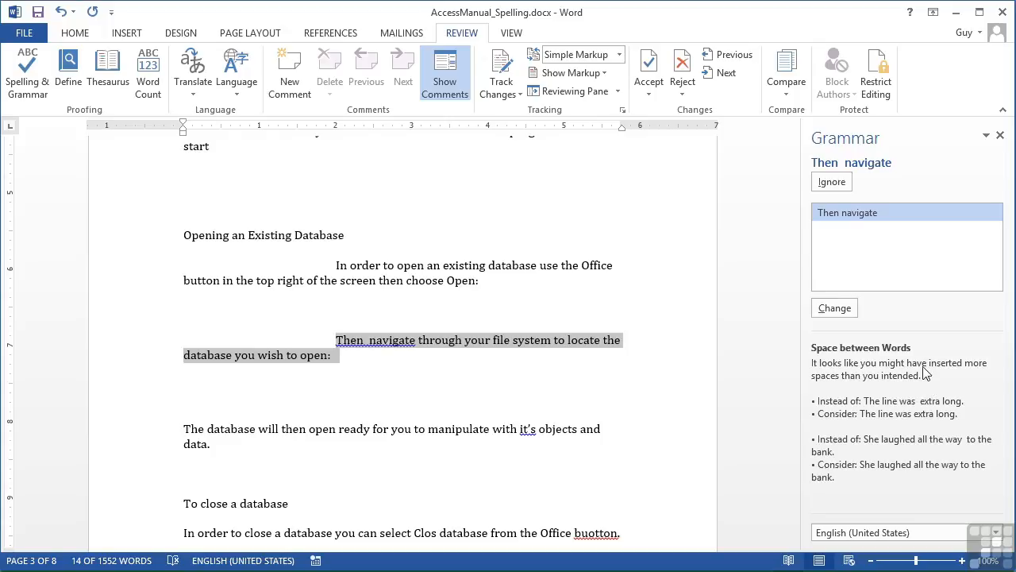
pyautogui.click(835, 308)
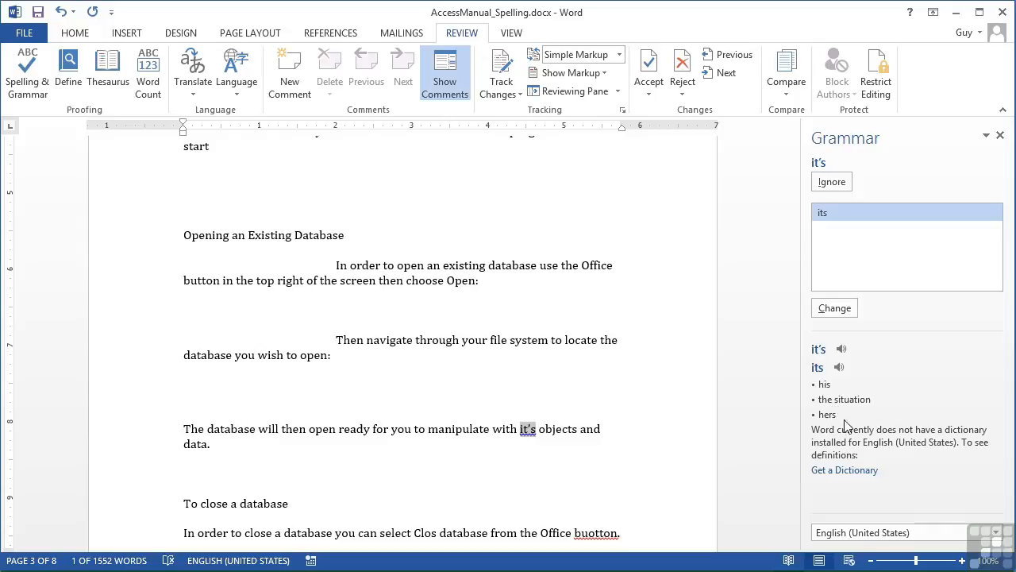
pyautogui.click(848, 312)
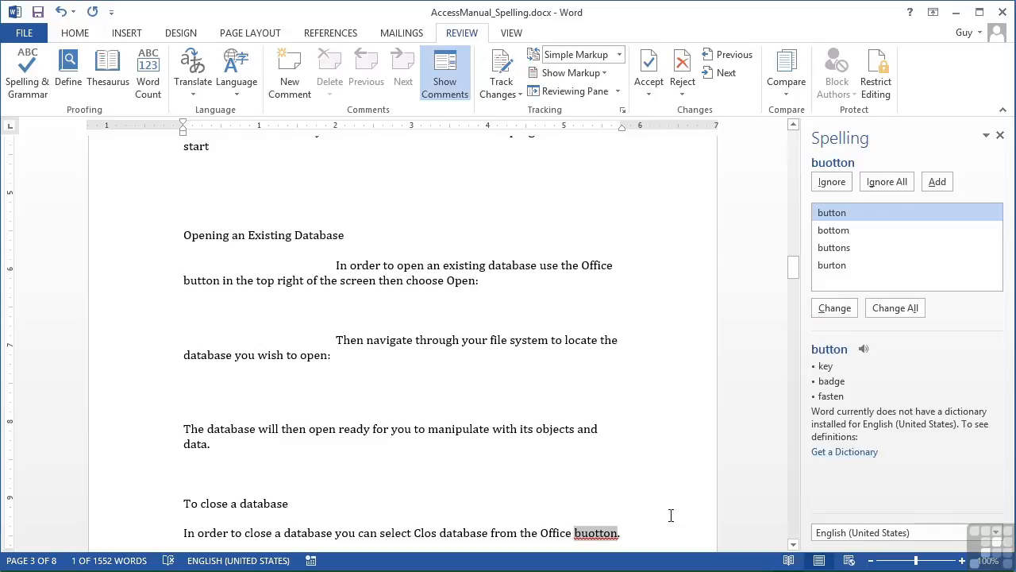
# - Change all "buotton", "dsigning" and "tabel" to "button", "designing" and "table", and change the flagged "ther" to "three"
pyautogui.click(915, 311)
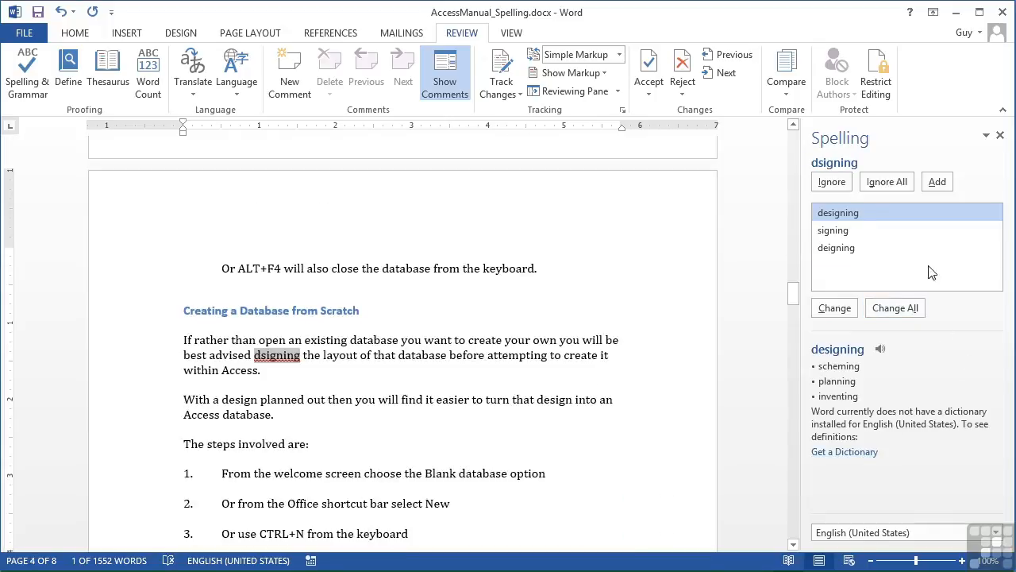
pyautogui.click(910, 312)
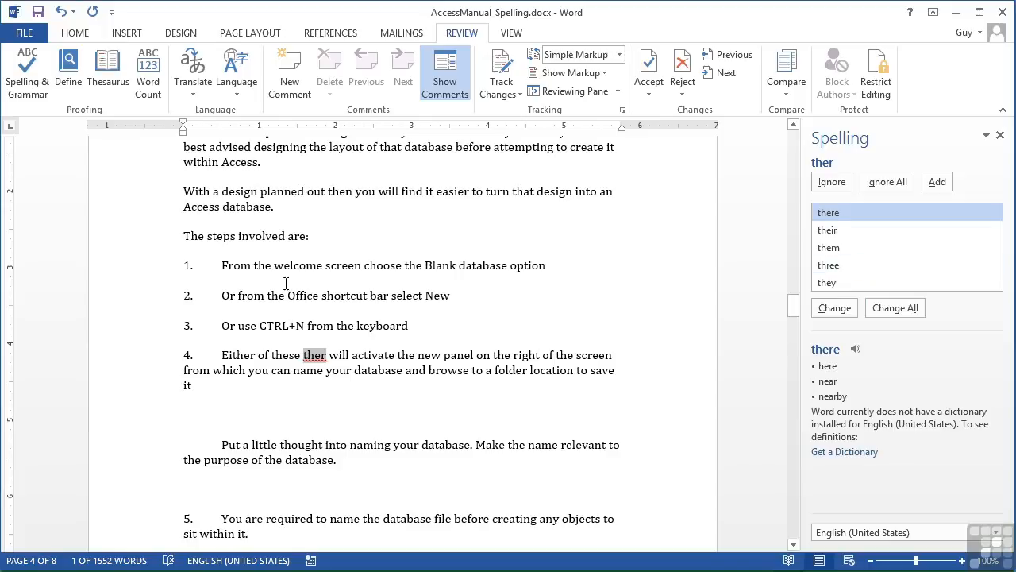
pyautogui.click(840, 267)
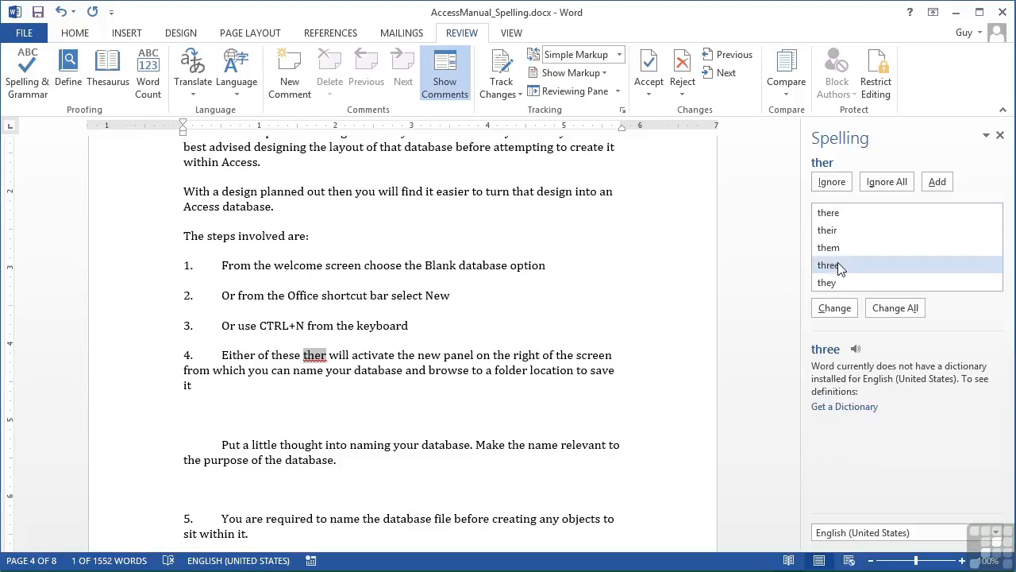
pyautogui.click(835, 308)
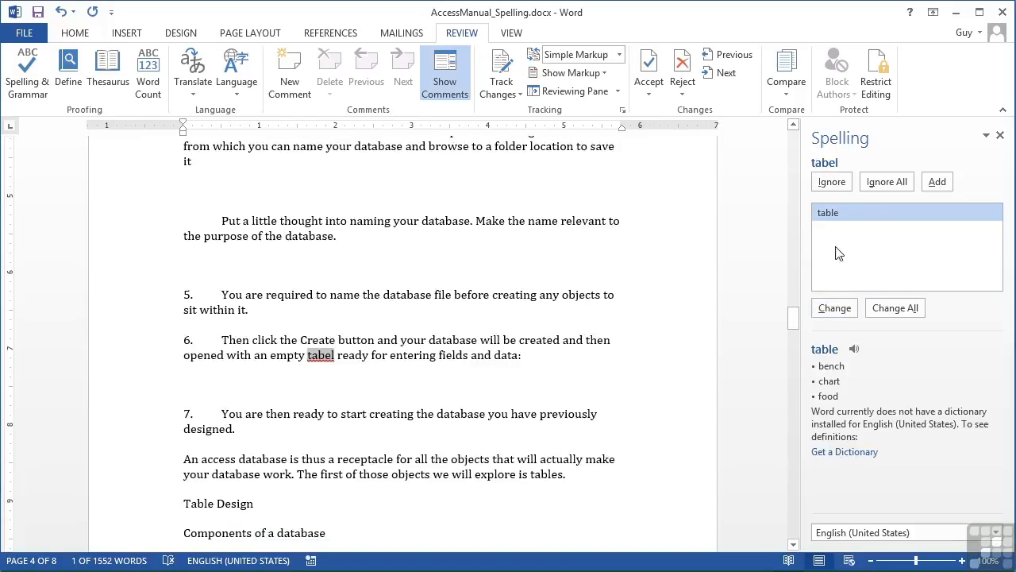
pyautogui.click(909, 315)
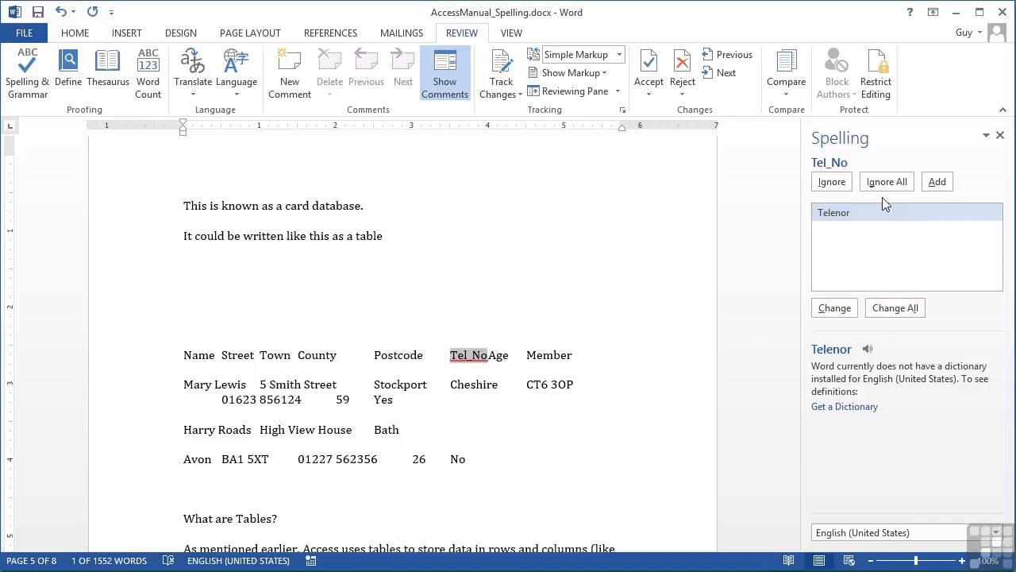
# - Ignore the flagged "Tel_No" and the spacing flagged in the Field 1 to Field 4 line
pyautogui.click(833, 182)
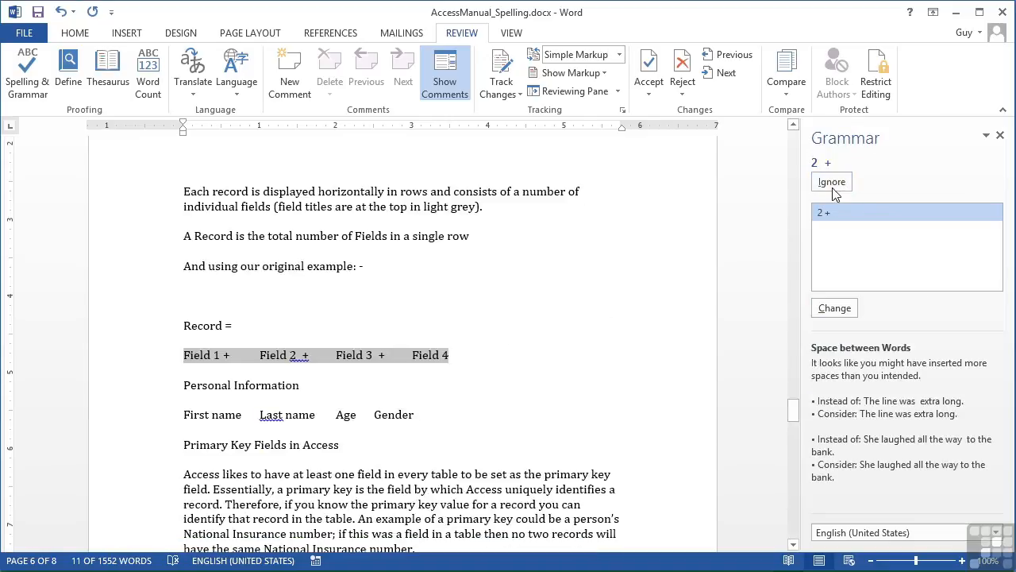
pyautogui.click(832, 182)
pyautogui.click(832, 182)
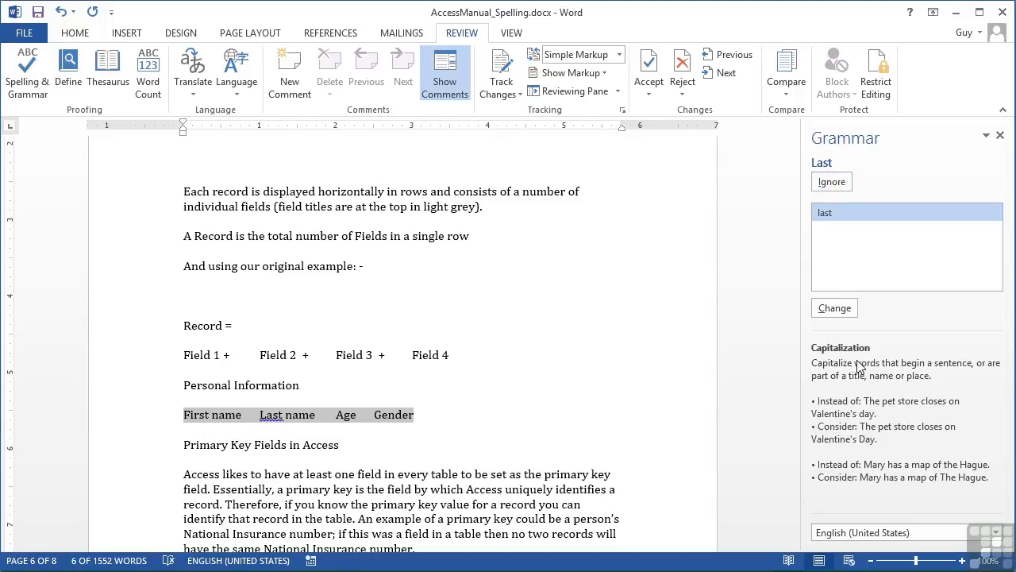
# - Capitalize the N in "Last Name" and "First Name" under Personal Information, and resume the grammar check
pyautogui.click(831, 221)
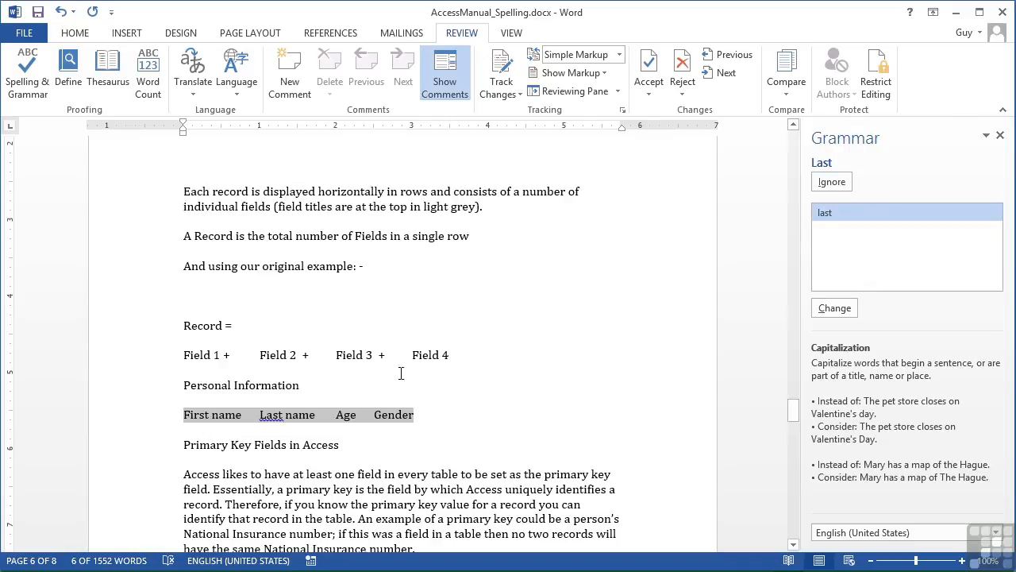
pyautogui.click(295, 422)
pyautogui.press('BackSpace')
pyautogui.write('N')
pyautogui.click(222, 422)
pyautogui.press('BackSpace')
pyautogui.write('N')
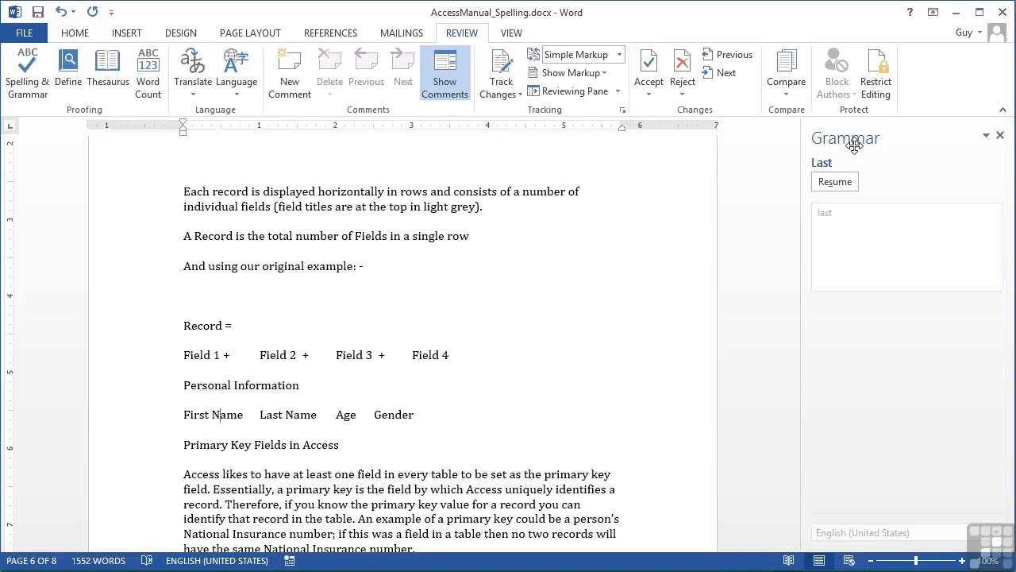
pyautogui.click(847, 183)
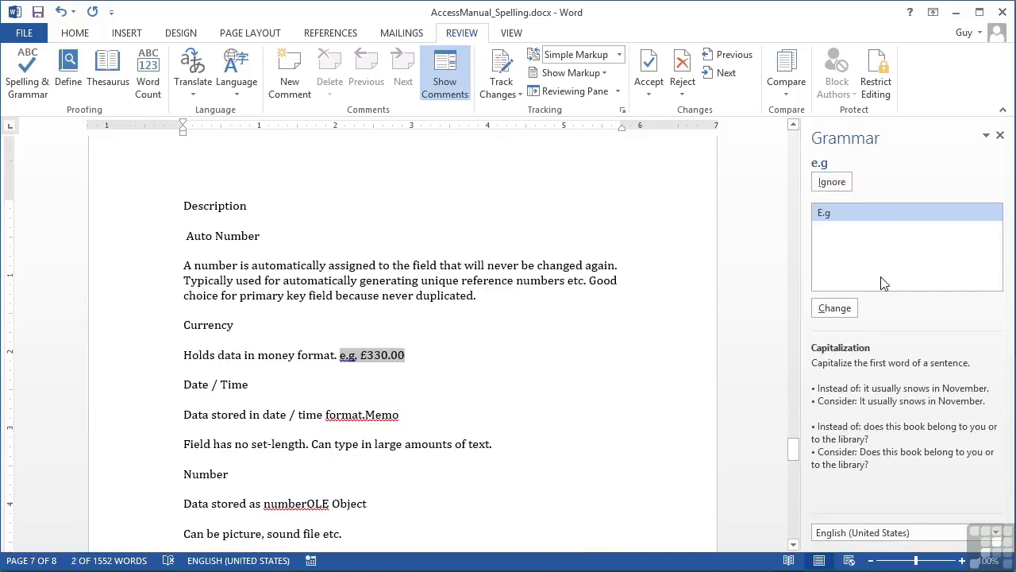
# - Ignore the flagged "e.g", "format.Memo" and "numberOLE", and change all "summarises" to "summarizes"
pyautogui.click(833, 182)
pyautogui.click(832, 182)
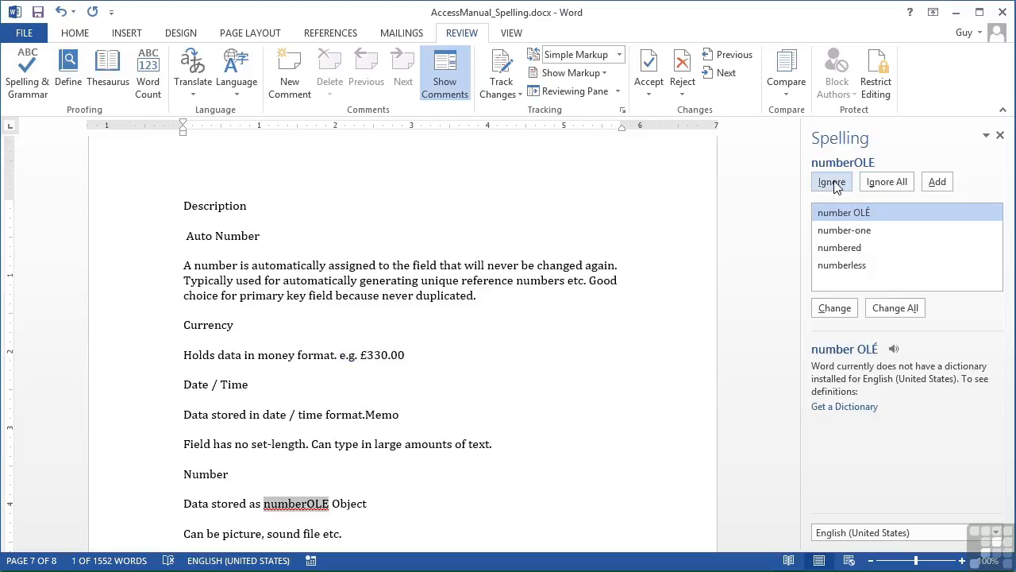
pyautogui.click(832, 182)
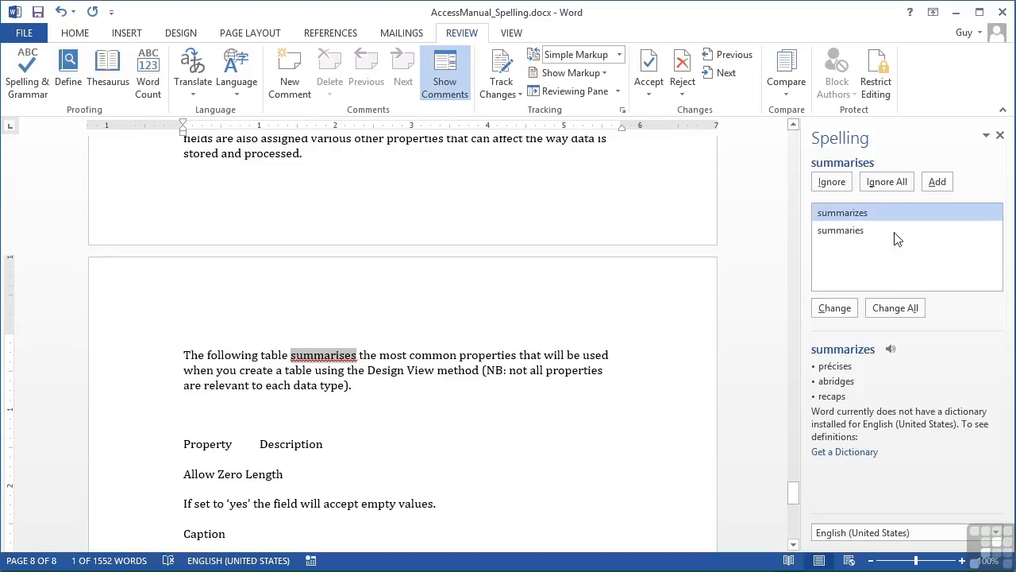
pyautogui.click(893, 309)
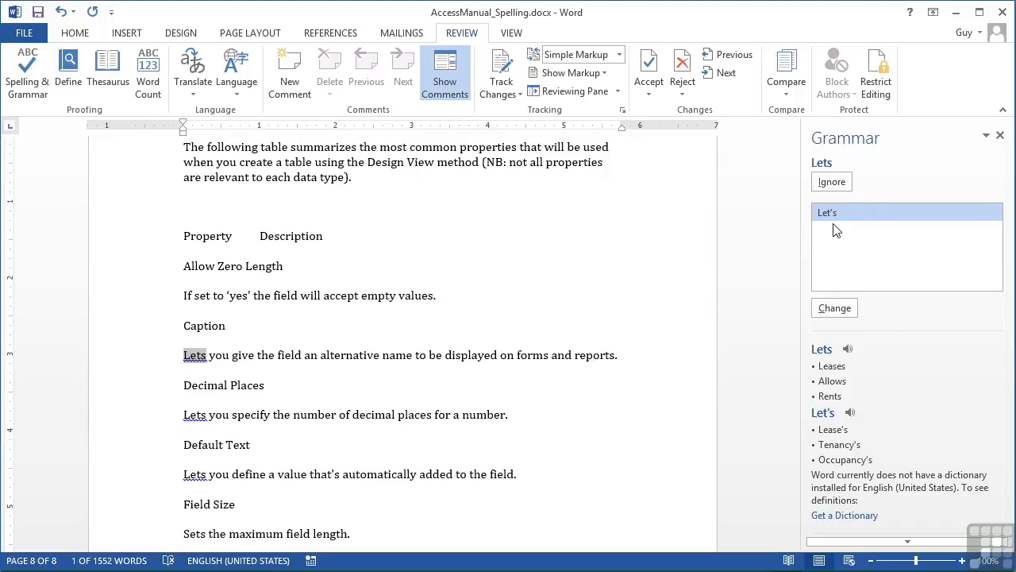
# - Ignore every flagged "Lets" in the property descriptions and finish the spelling and grammar check
pyautogui.click(832, 182)
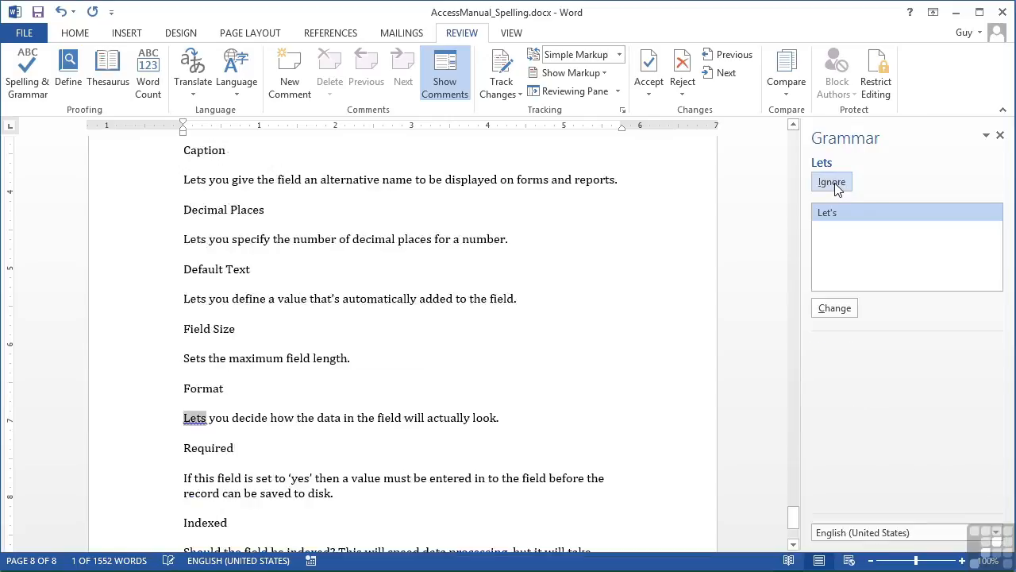
pyautogui.click(832, 182)
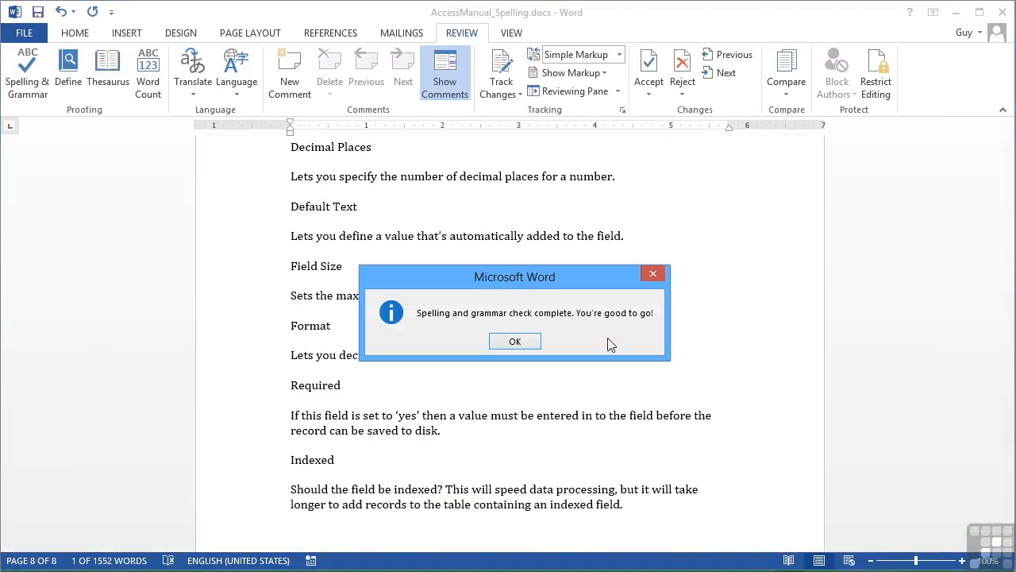
pyautogui.click(519, 341)
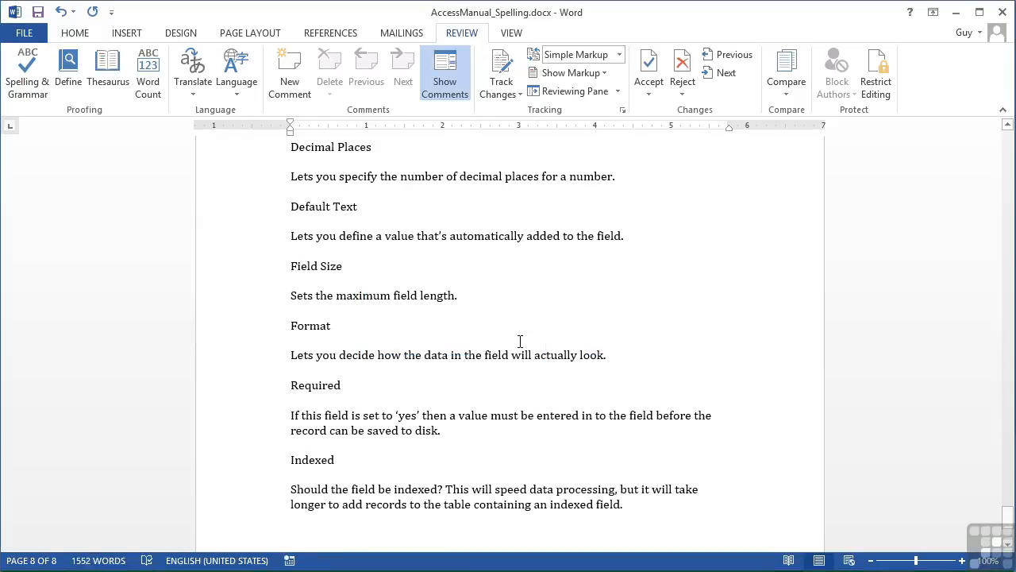